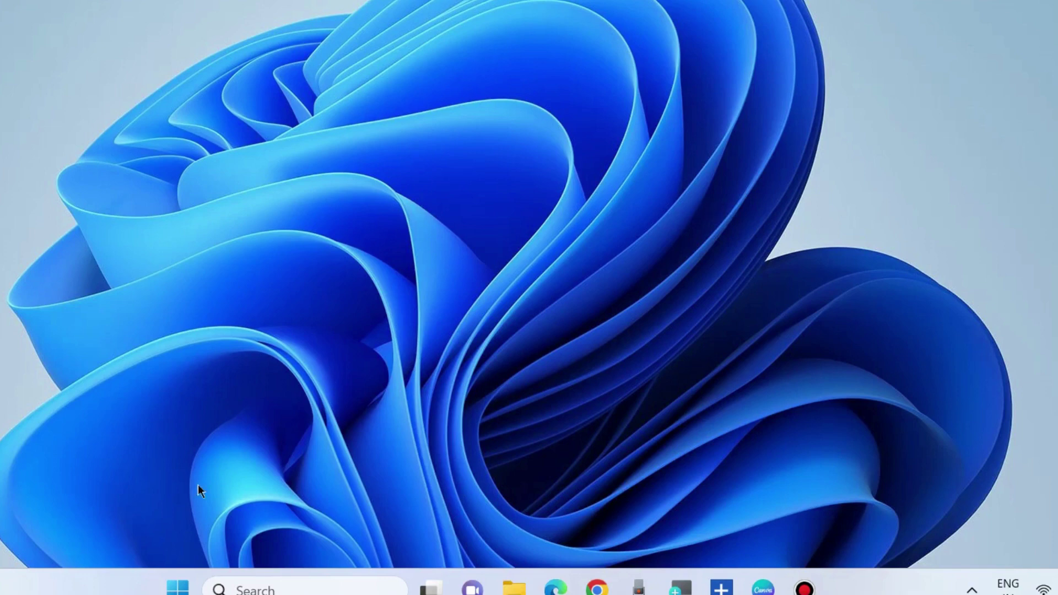
# - Open the Run box from the Start quick menu and enter ncpa.cpl
pyautogui.rightClick(171, 588)
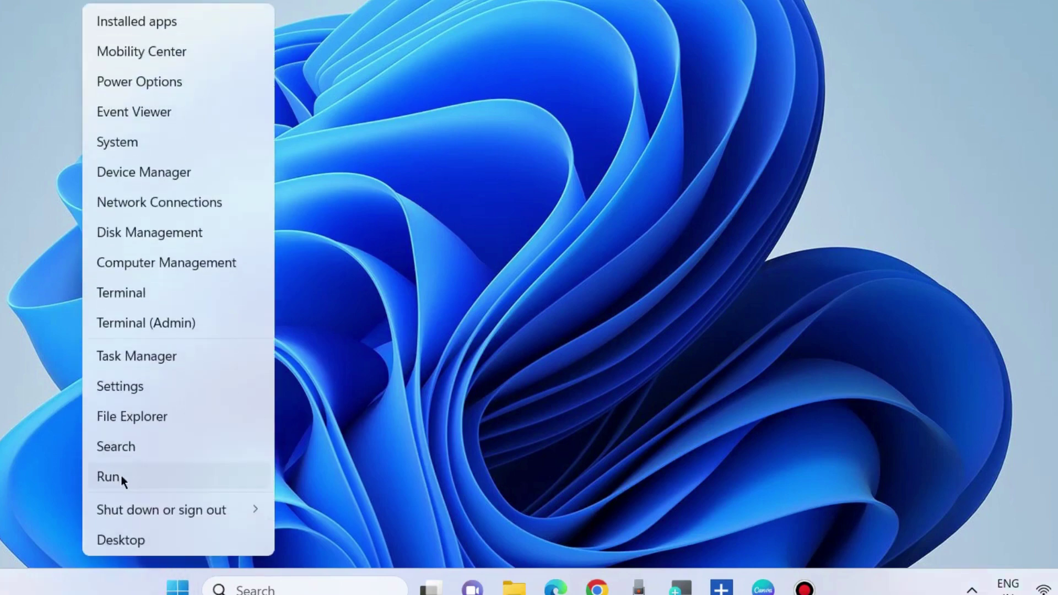
pyautogui.click(122, 475)
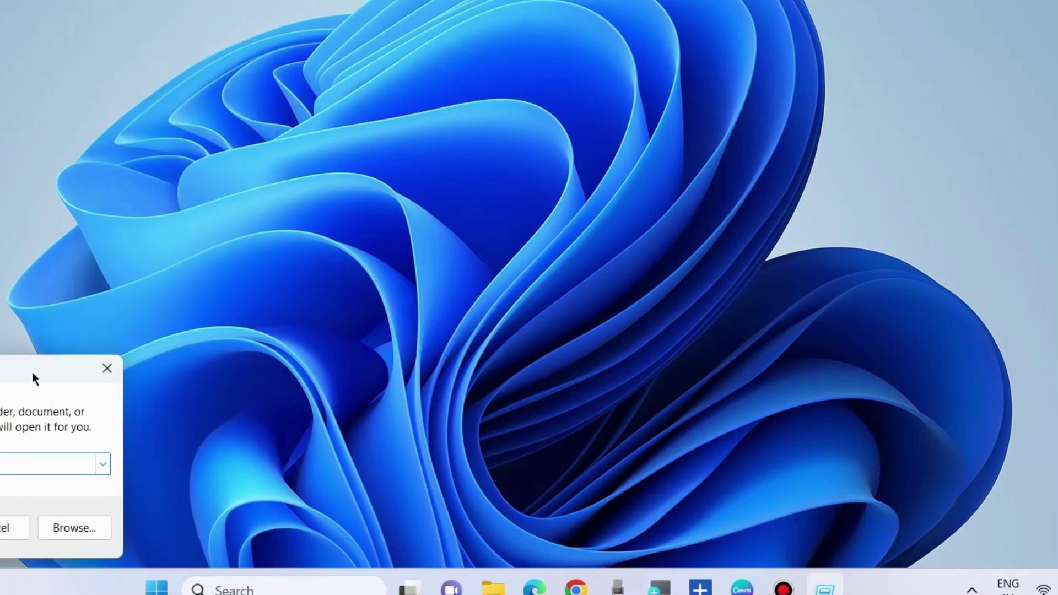
pyautogui.moveTo(30, 372)
pyautogui.mouseDown()
pyautogui.moveTo(493, 152)
pyautogui.moveTo(569, 149)
pyautogui.mouseUp()
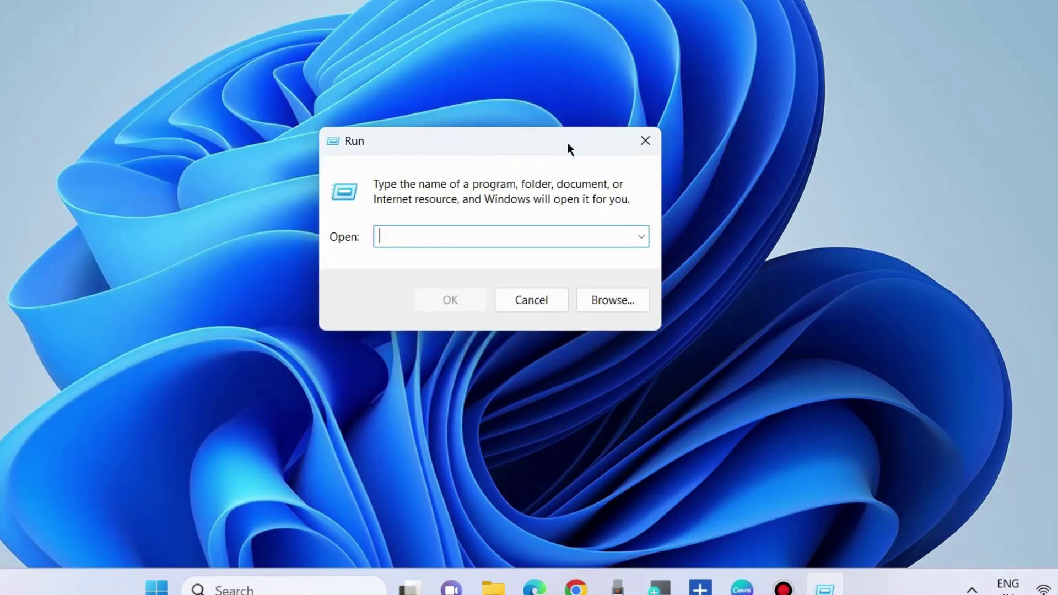
pyautogui.write('ncpas')
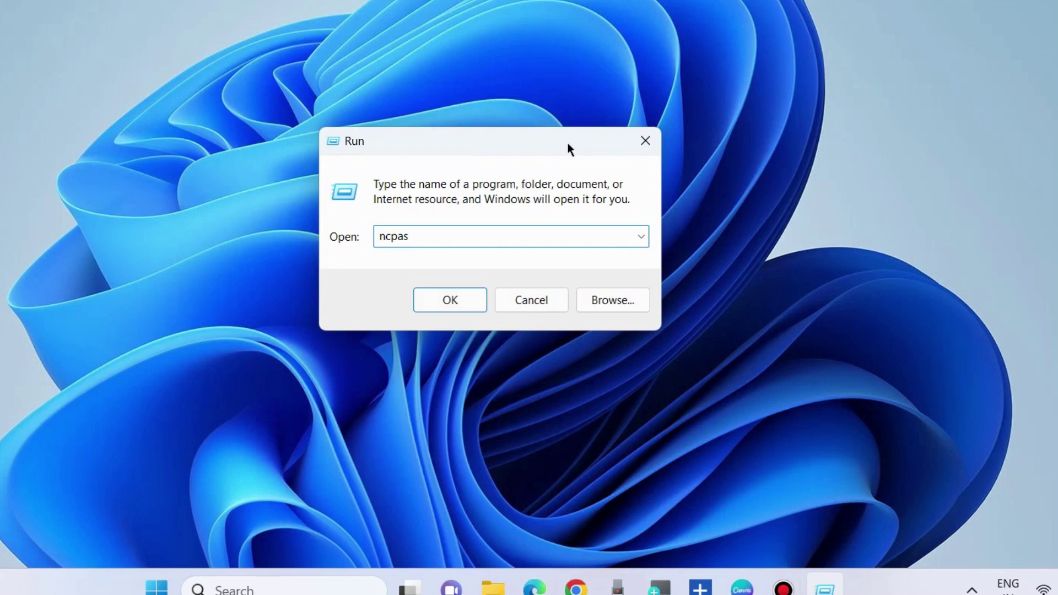
pyautogui.press('BackSpace')
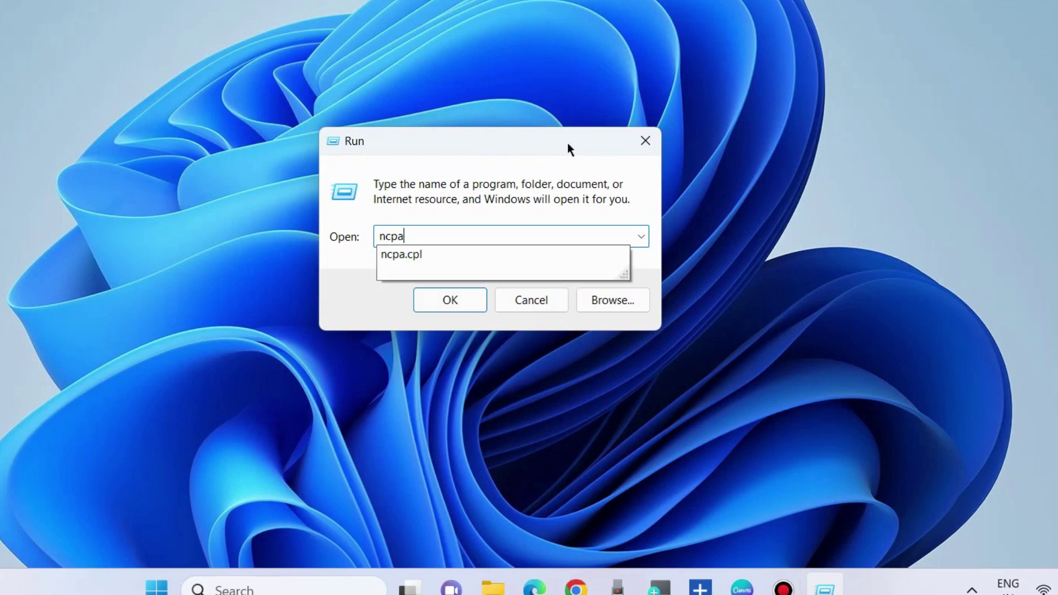
pyautogui.write('.cpl')
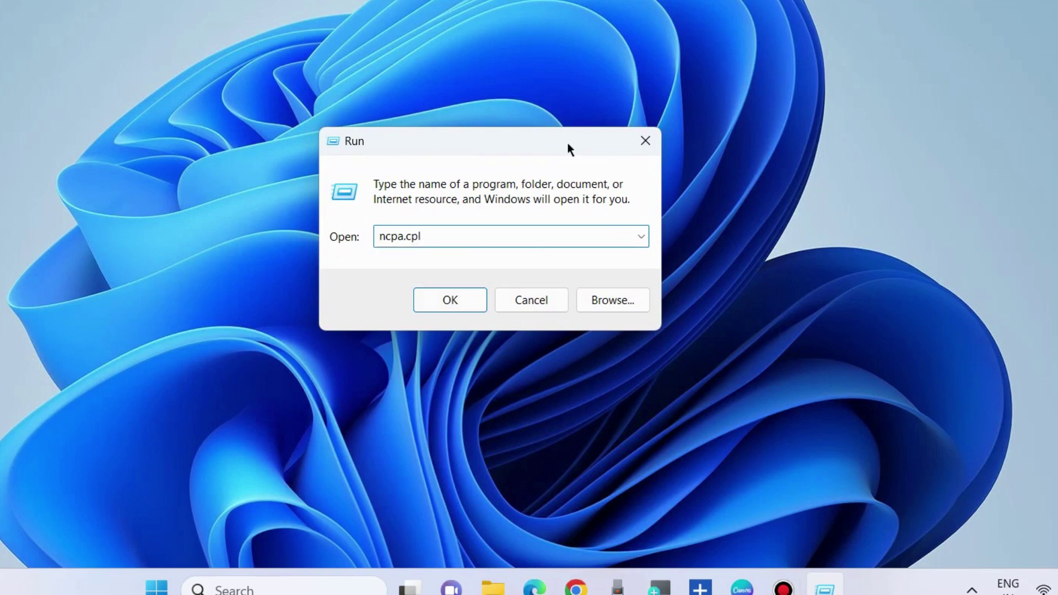
# - Run ncpa.cpl to open Network Connections and bring up the Wi-Fi connection's menu
pyautogui.click(450, 300)
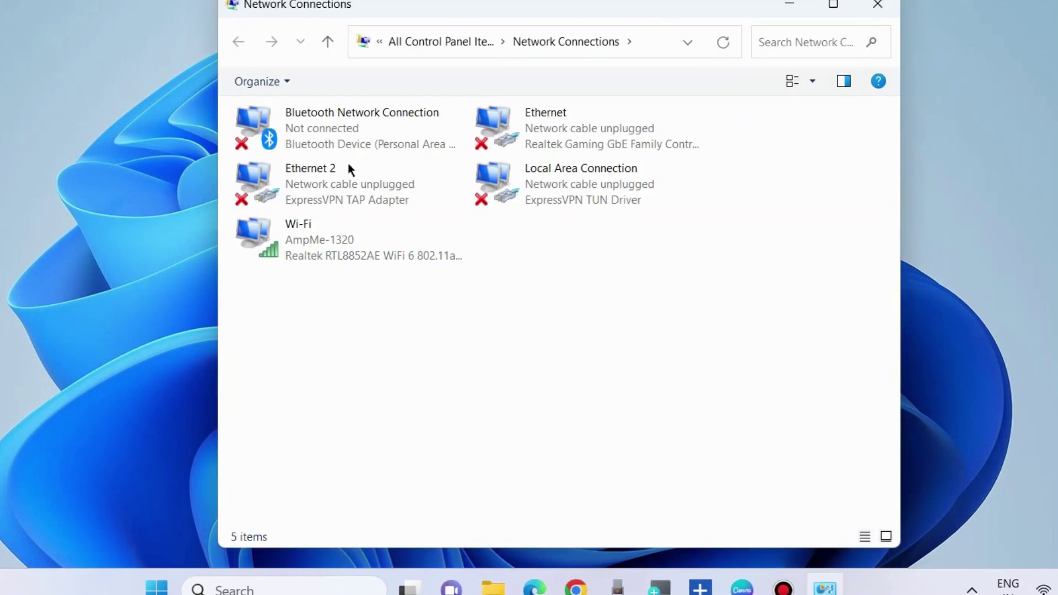
pyautogui.click(349, 166)
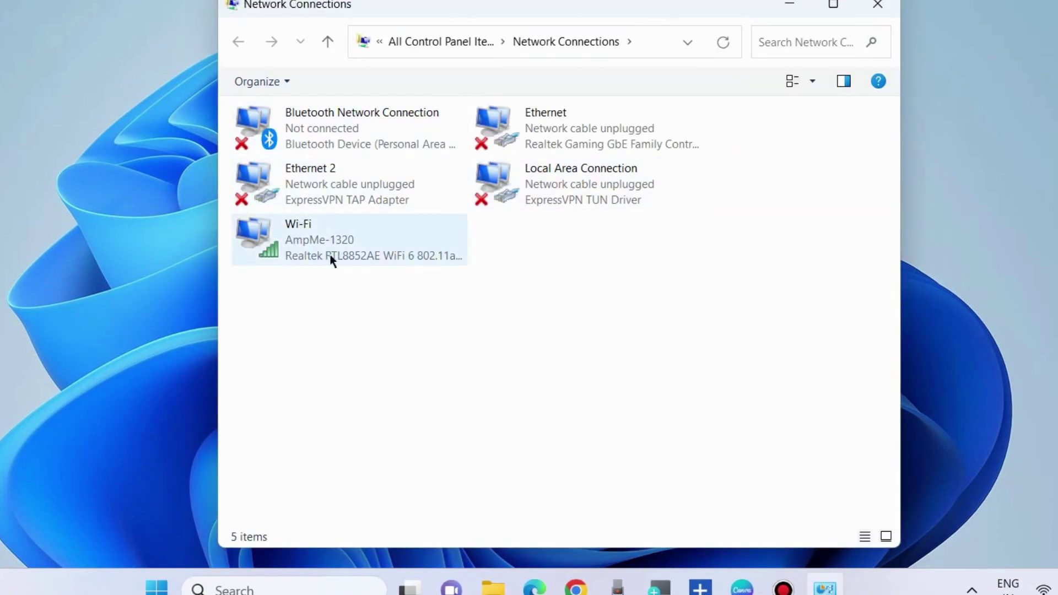
pyautogui.rightClick(304, 237)
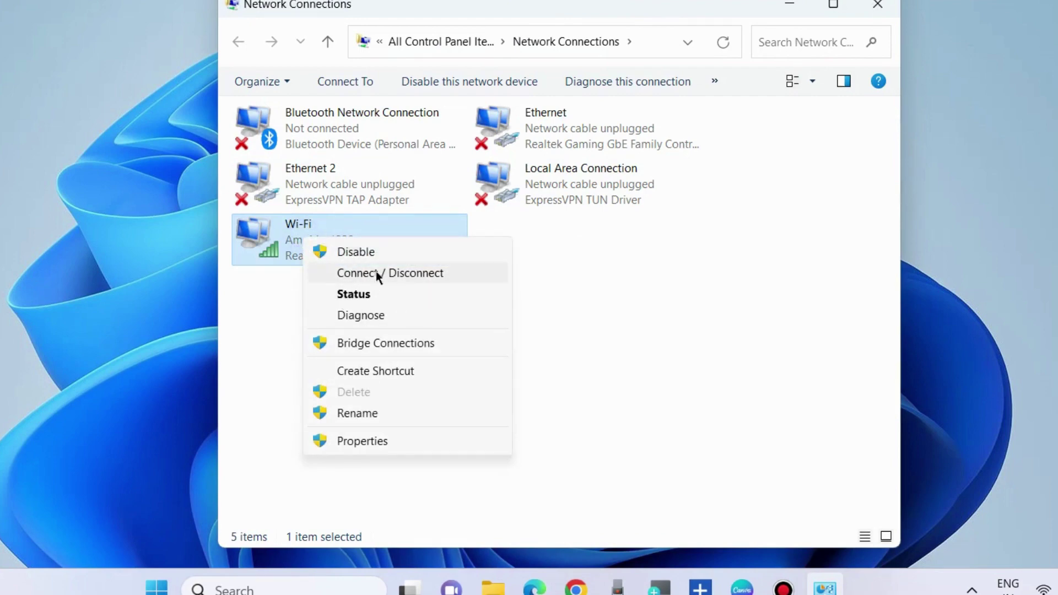
# - Reopen the Wi-Fi connection's menu and open its Properties
pyautogui.click(263, 285)
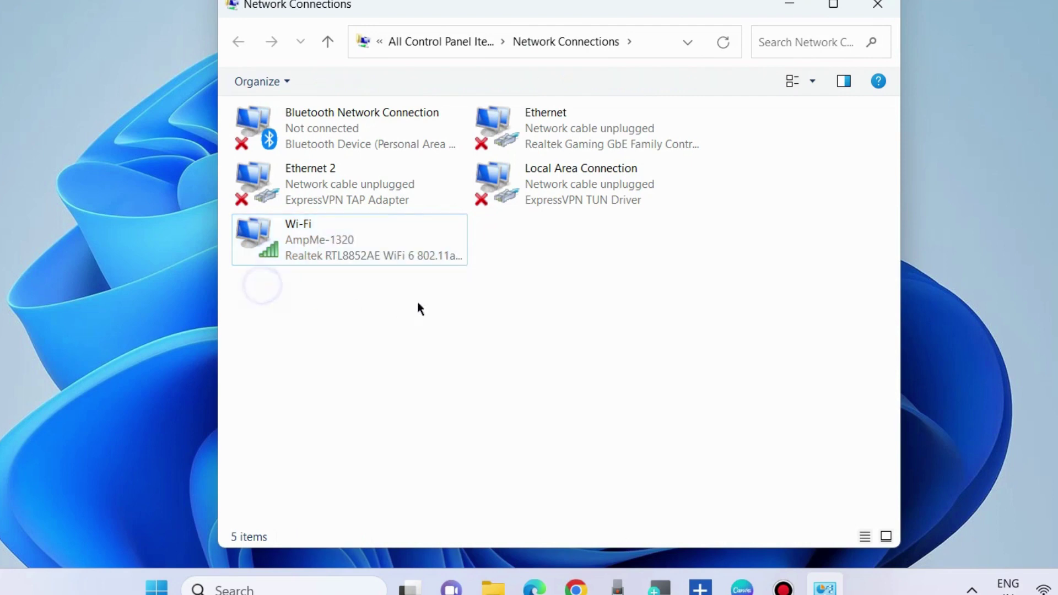
pyautogui.rightClick(274, 239)
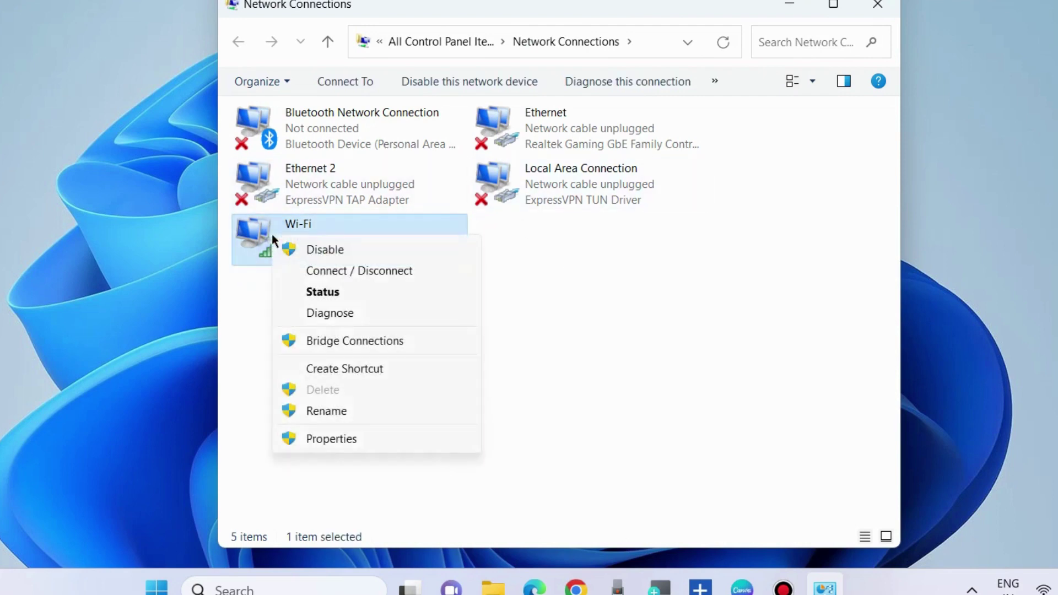
pyautogui.click(326, 442)
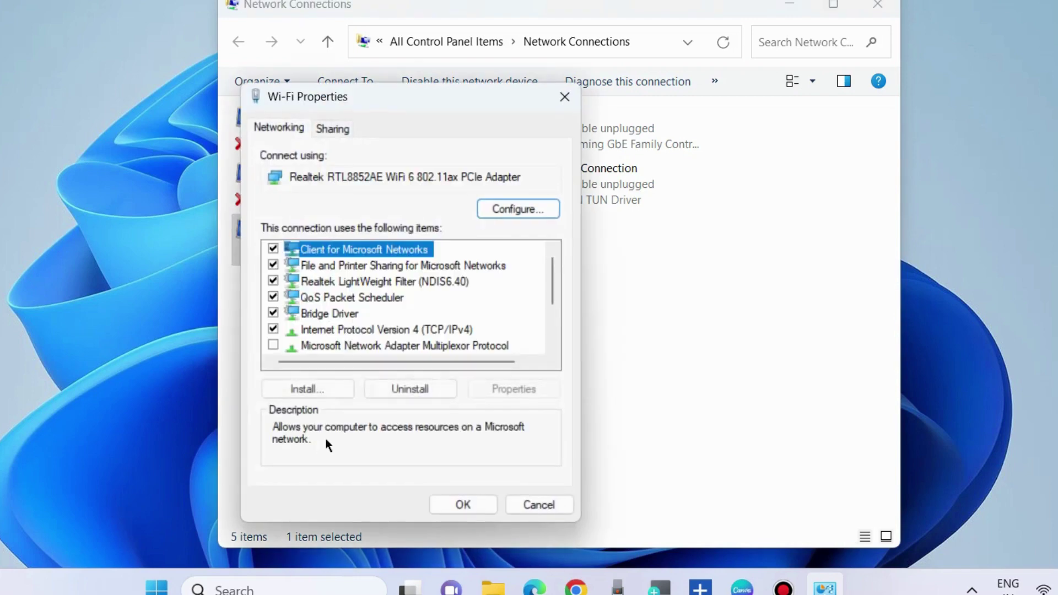
# - Untick 'Allow the computer to turn off this device to save power' for the Wi-Fi adapter
pyautogui.click(278, 129)
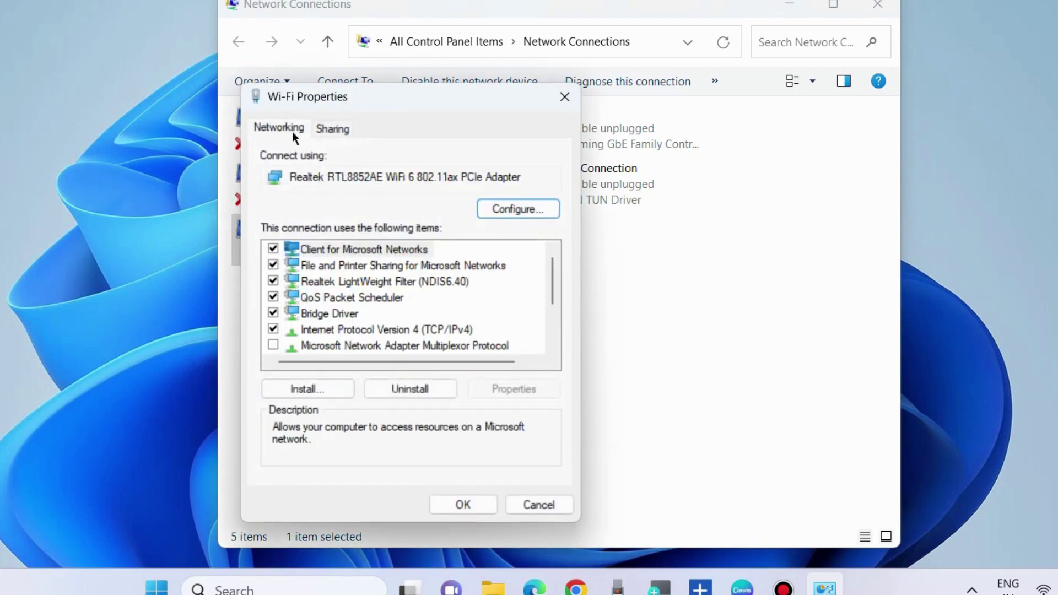
pyautogui.click(509, 211)
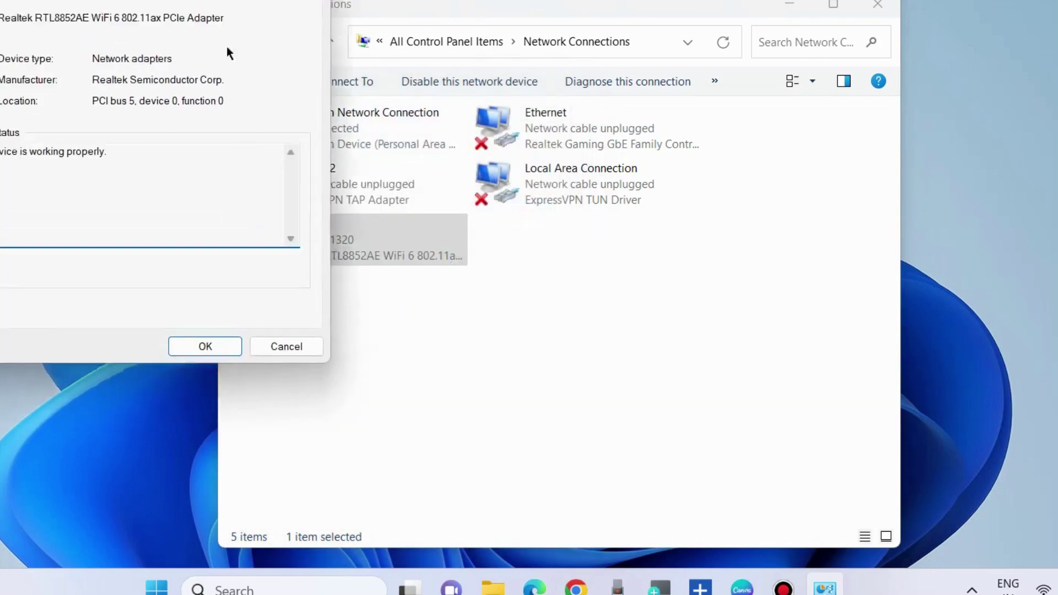
pyautogui.moveTo(227, 47); pyautogui.dragTo(432, 50)
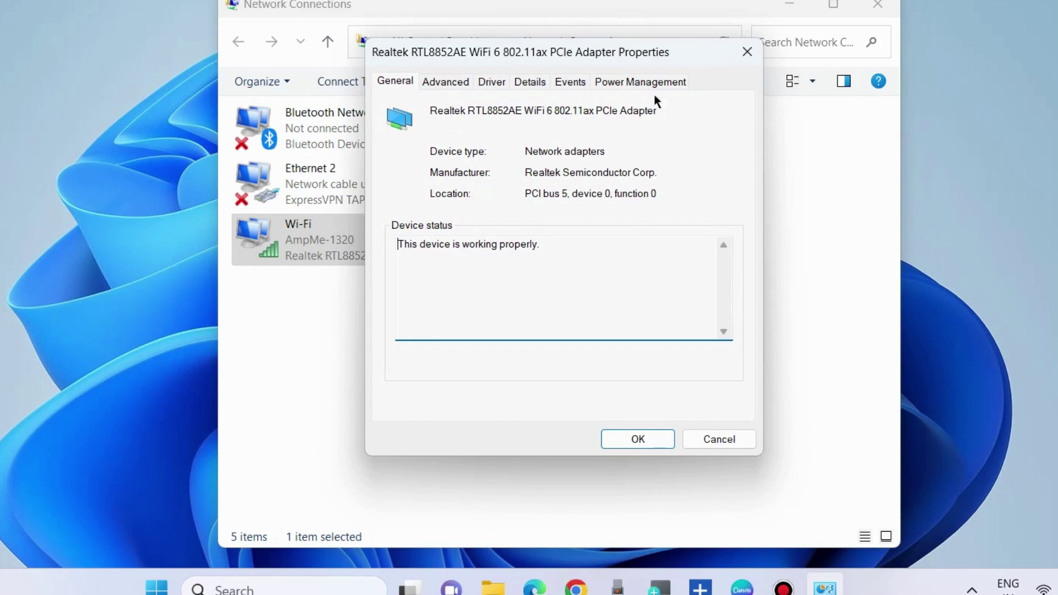
pyautogui.click(628, 86)
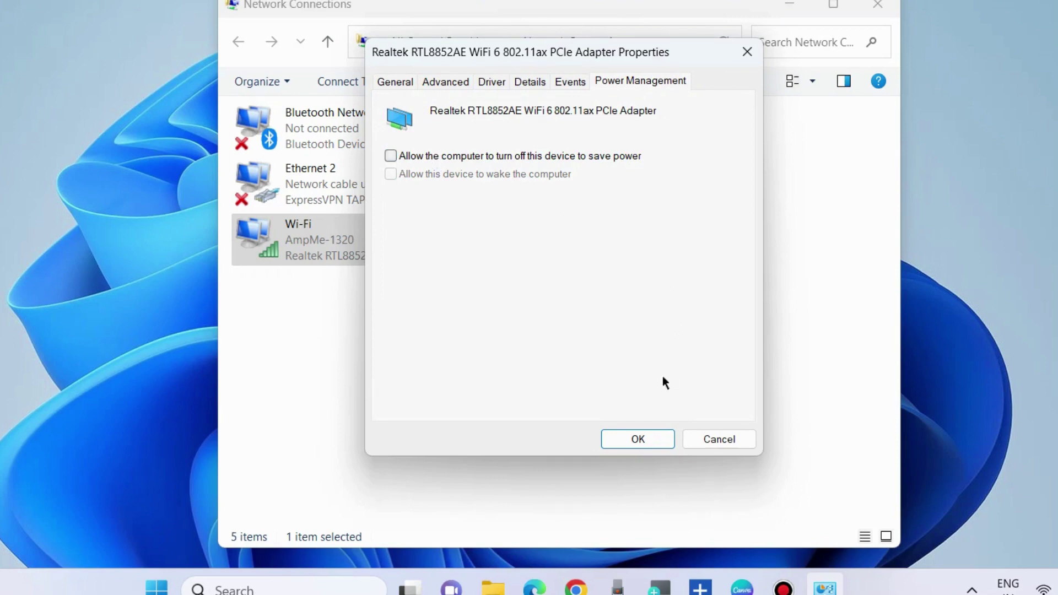
pyautogui.click(638, 442)
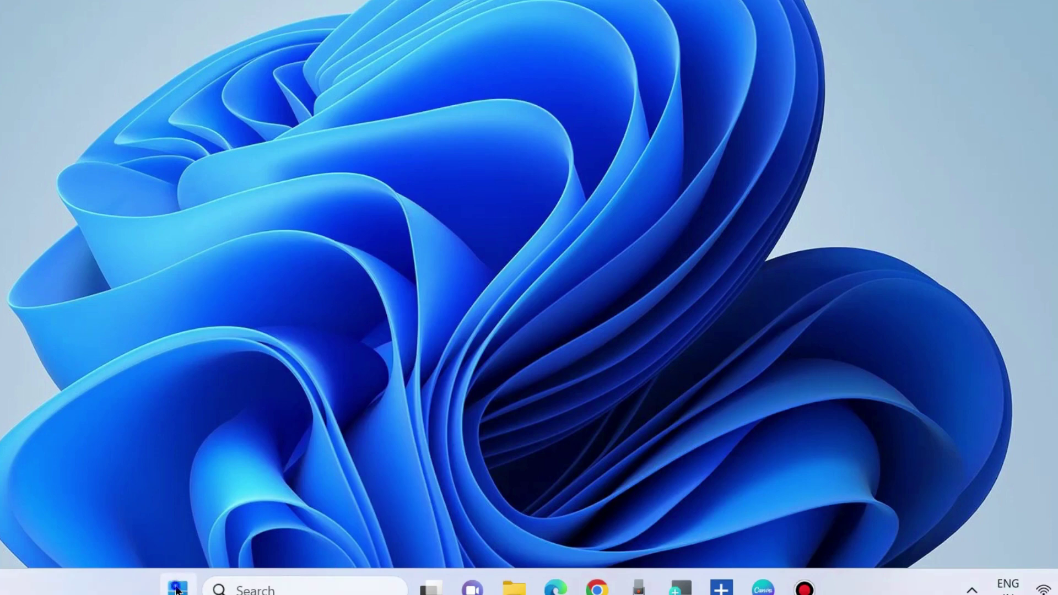
# - Reopen Network Connections by running ncpa.cpl from the Run box
pyautogui.rightClick(177, 588)
pyautogui.click(156, 484)
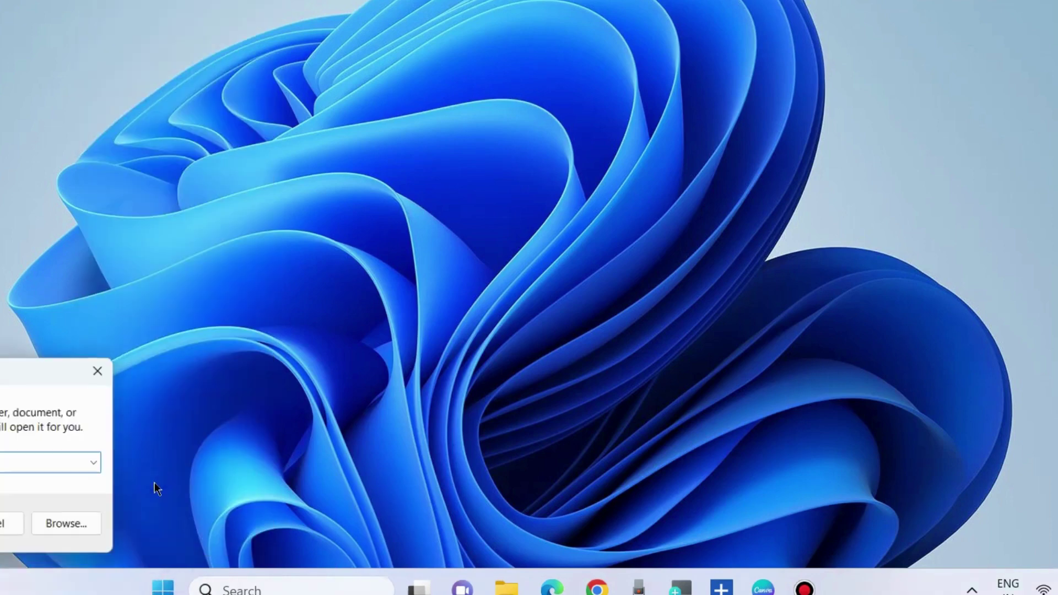
pyautogui.moveTo(66, 361)
pyautogui.mouseDown()
pyautogui.moveTo(158, 351)
pyautogui.moveTo(563, 158)
pyautogui.mouseUp()
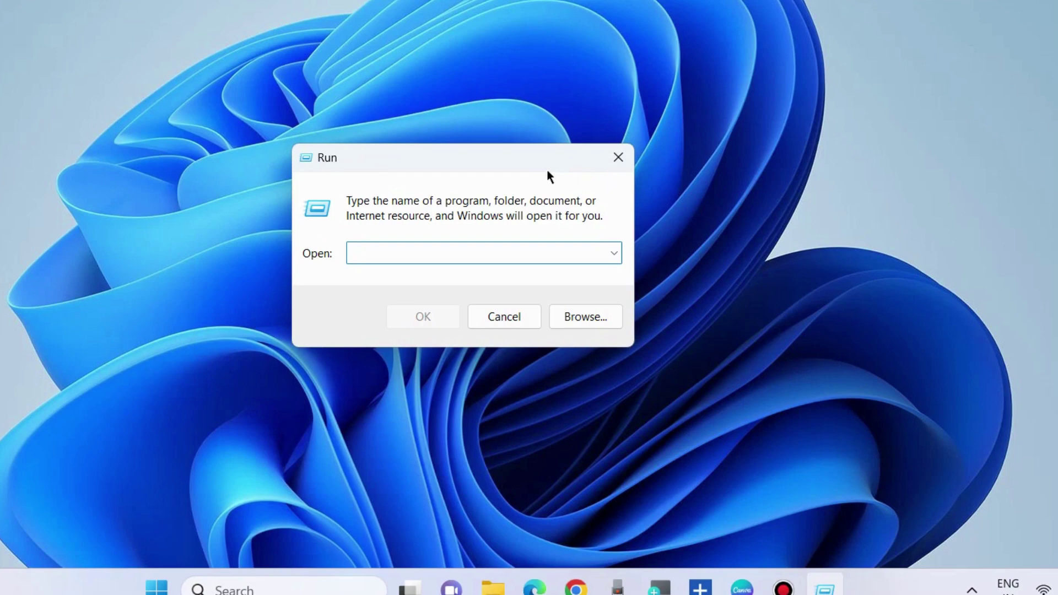
pyautogui.write('ncpa')
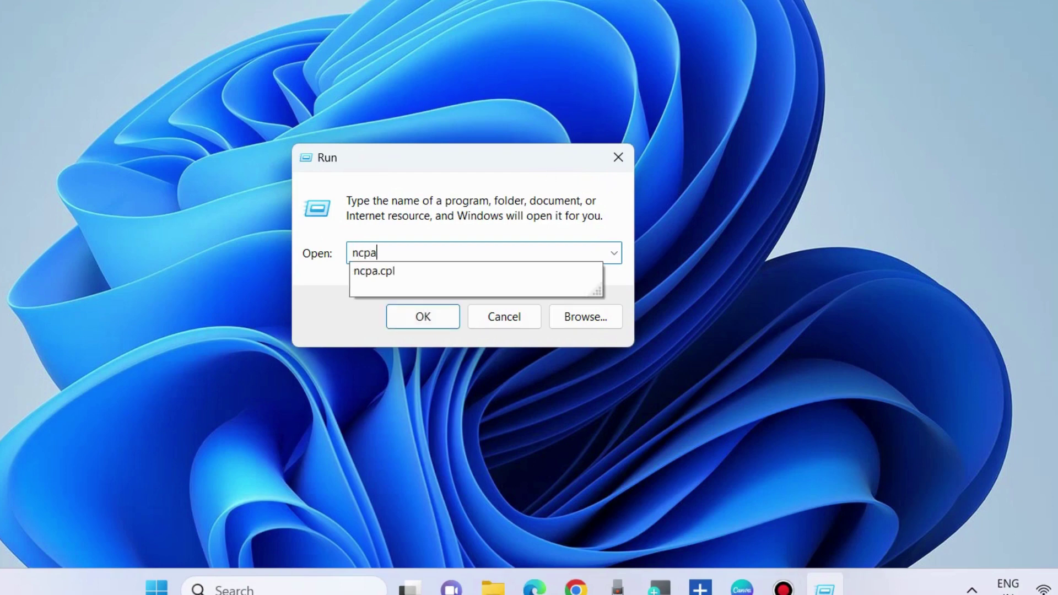
pyautogui.write('.cpl')
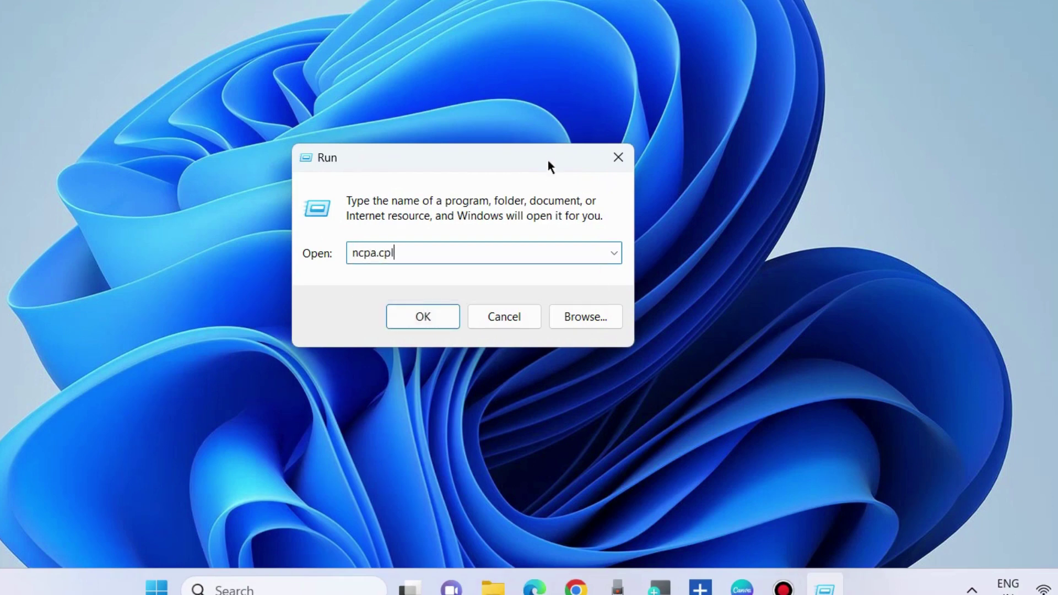
pyautogui.click(425, 320)
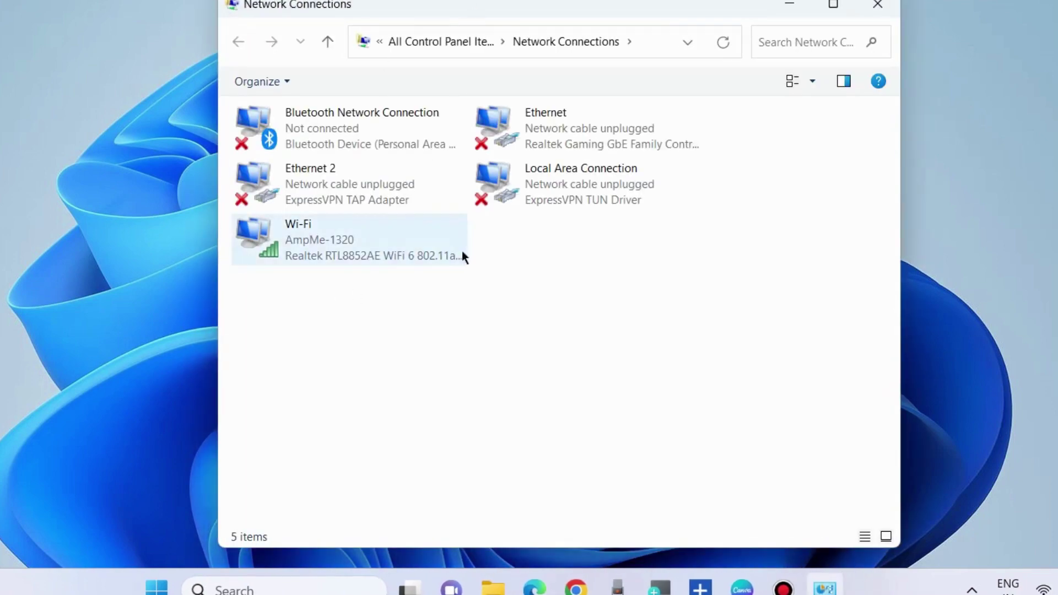
# - Diagnose the Wi-Fi connection, then close the troubleshooter and Network Connections windows
pyautogui.click(309, 239)
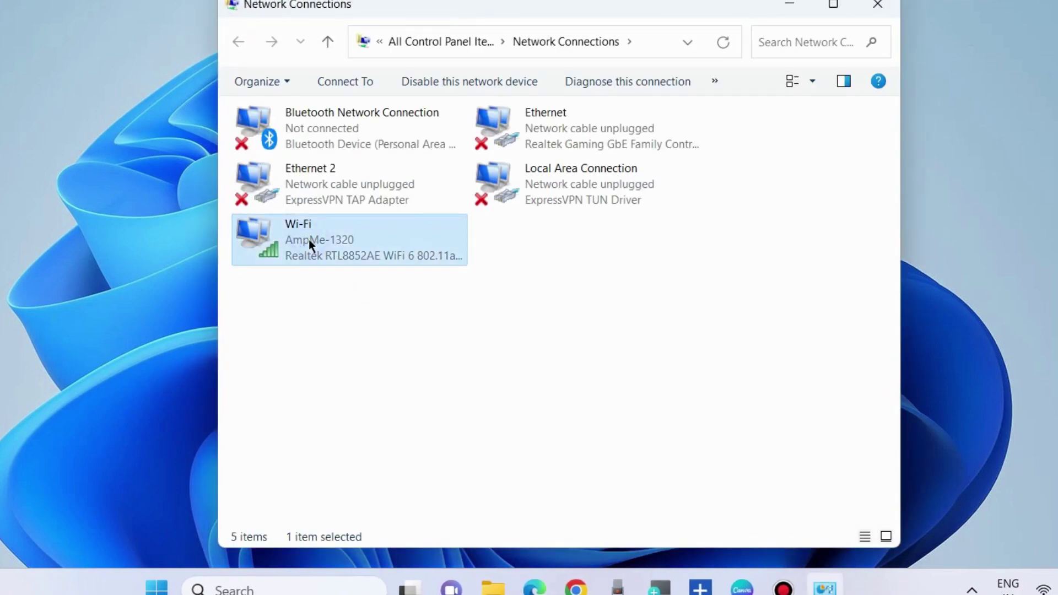
pyautogui.click(628, 81)
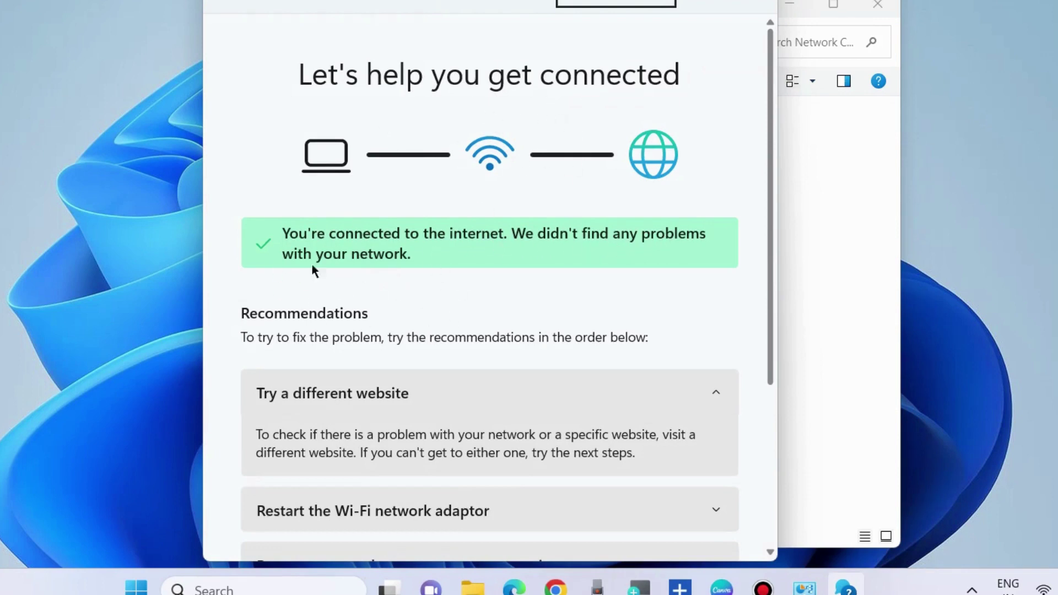
pyautogui.scroll(-3, 428, 339)
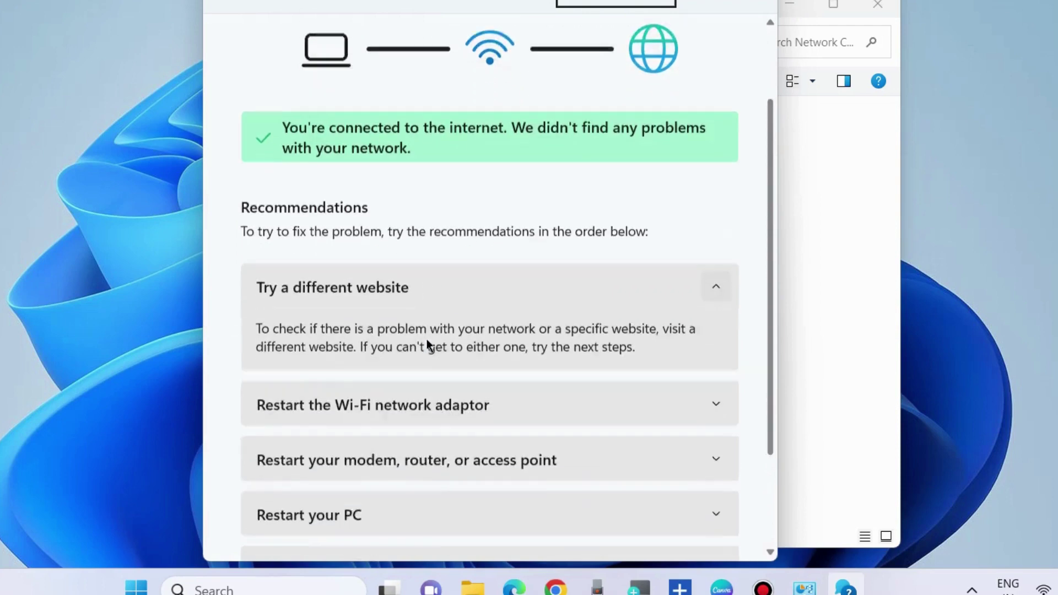
pyautogui.scroll(3, 427, 339)
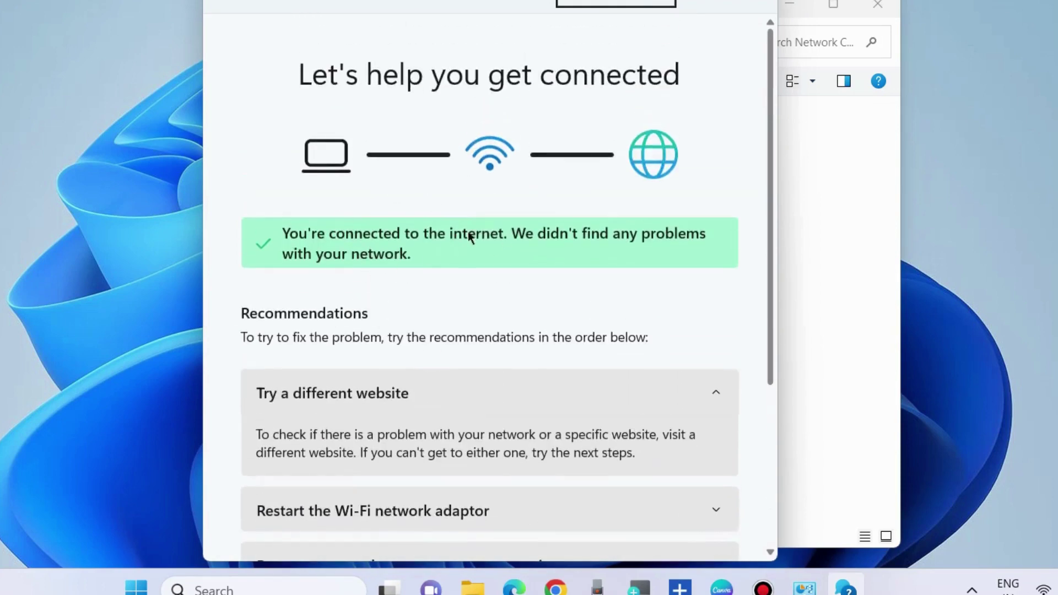
pyautogui.hotkey('alt', 'F4')
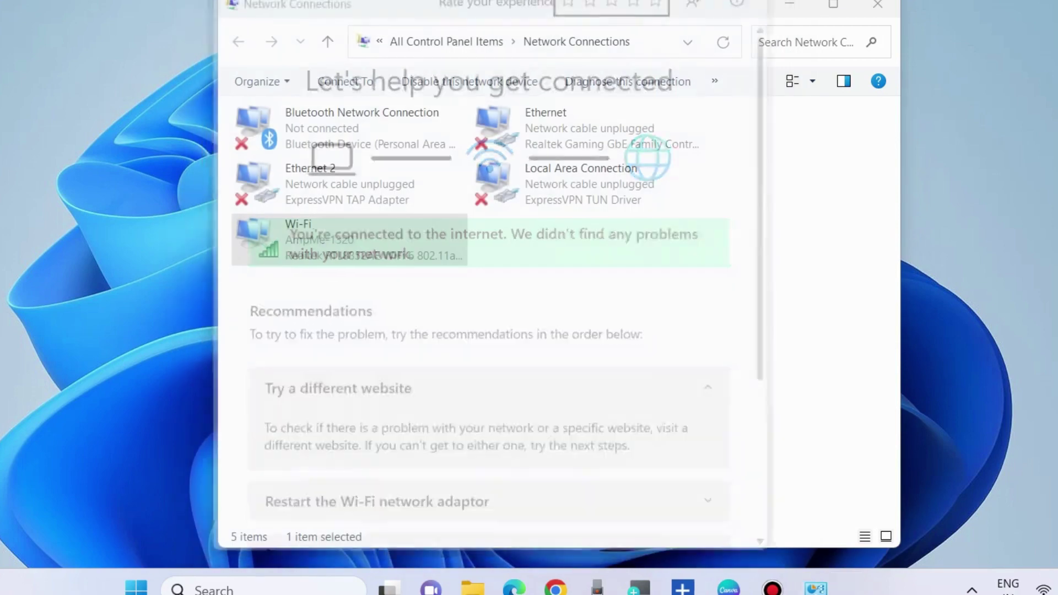
pyautogui.click(878, 4)
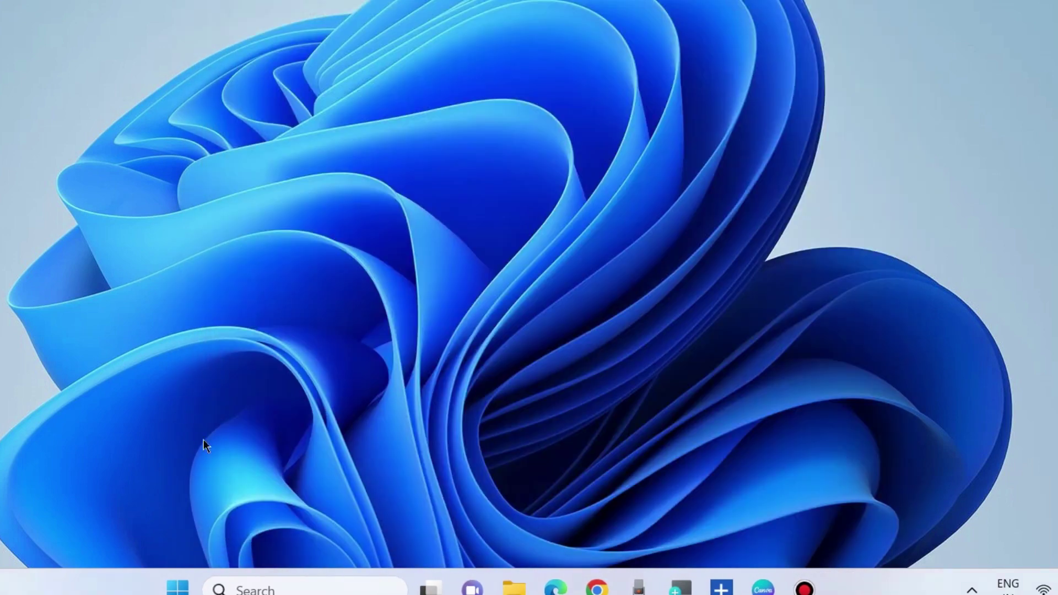
# - Open Device Manager from the Start quick menu and expand Network adapters
pyautogui.rightClick(178, 589)
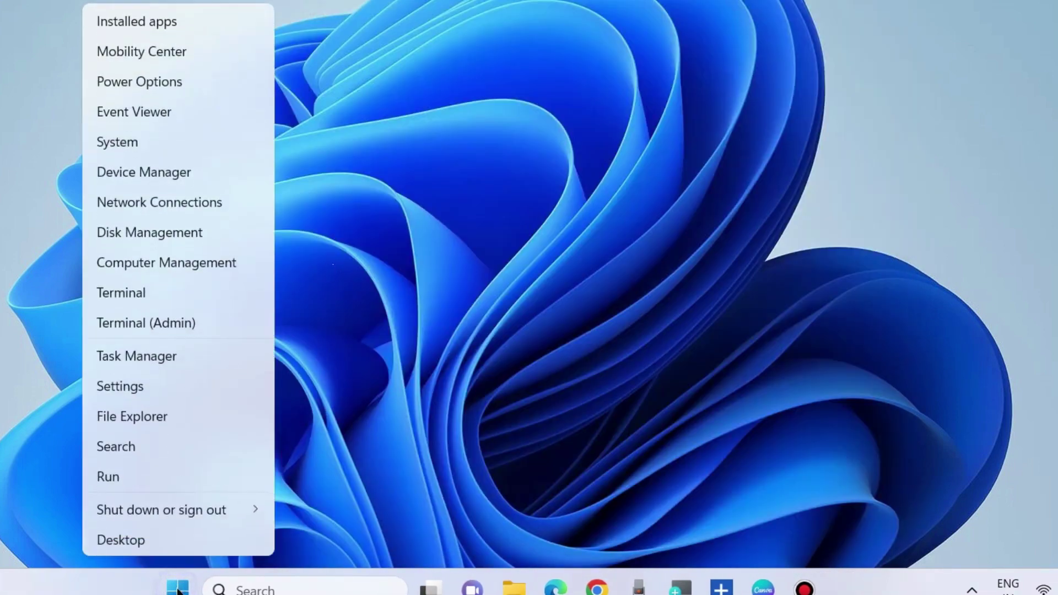
pyautogui.click(147, 173)
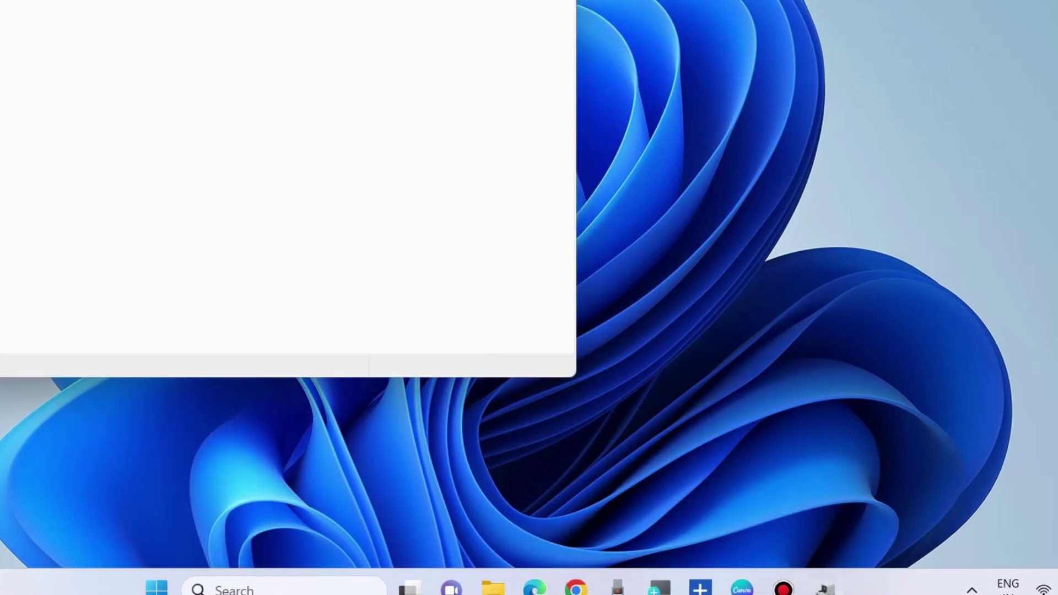
pyautogui.moveTo(134, 2); pyautogui.dragTo(430, 3)
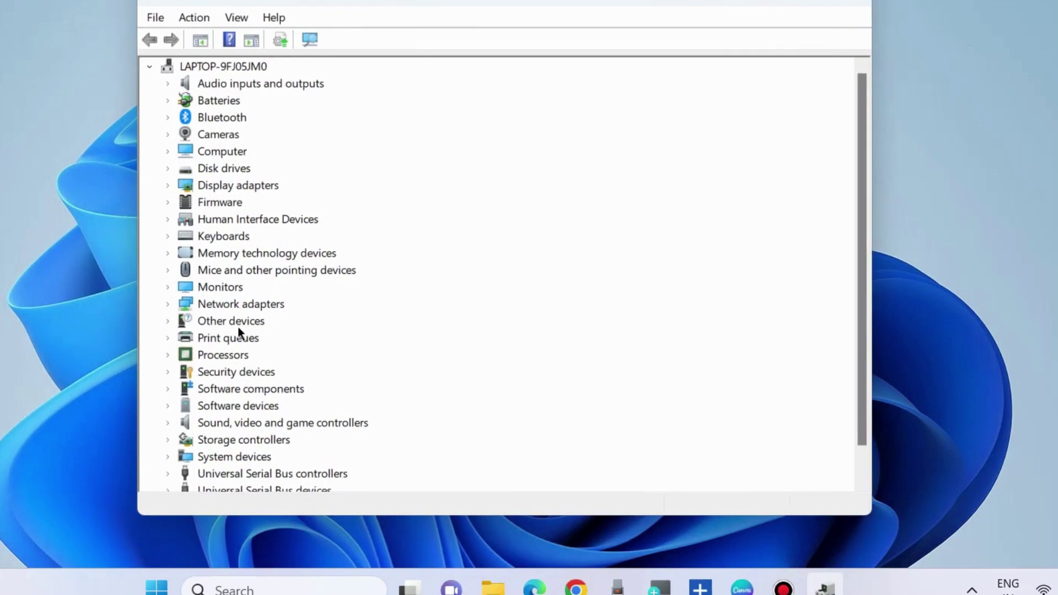
pyautogui.click(168, 303)
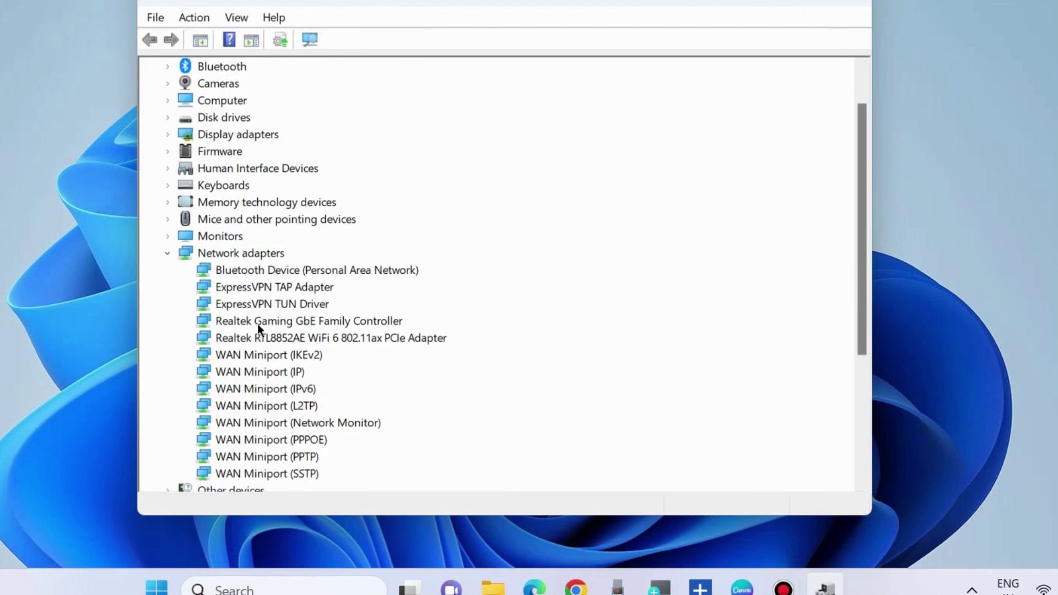
pyautogui.scroll(-2, 258, 326)
pyautogui.scroll(1, 259, 362)
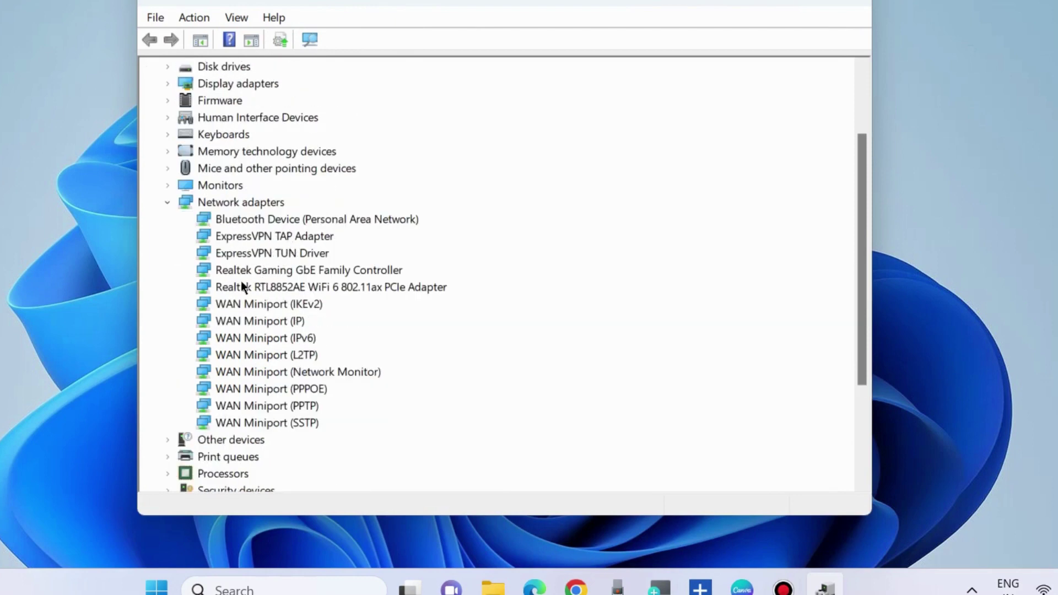
# - Update the Bluetooth Device (Personal Area Network) driver, searching automatically
pyautogui.rightClick(235, 221)
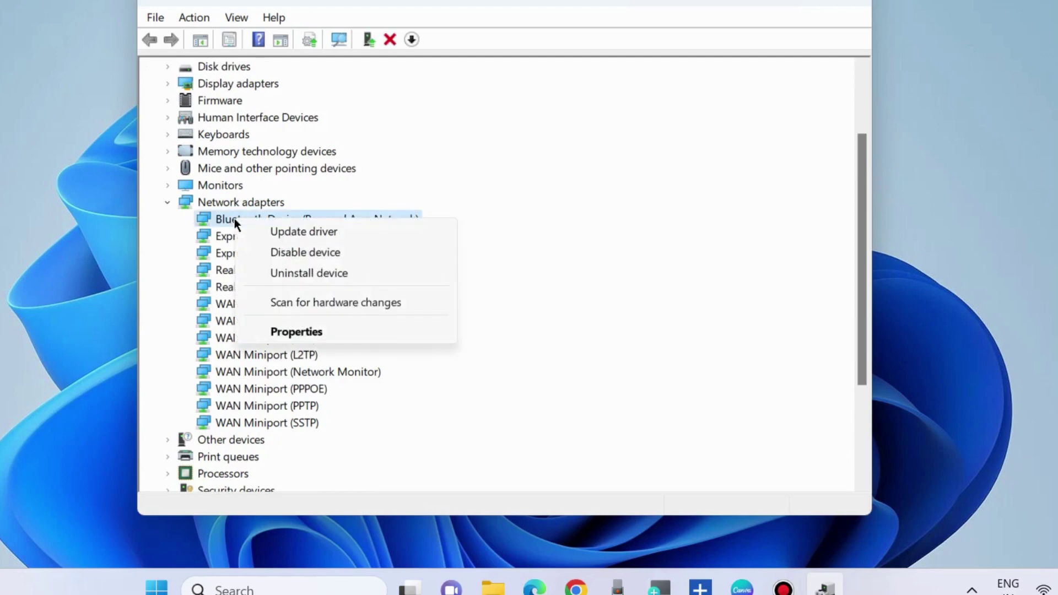
pyautogui.click(317, 234)
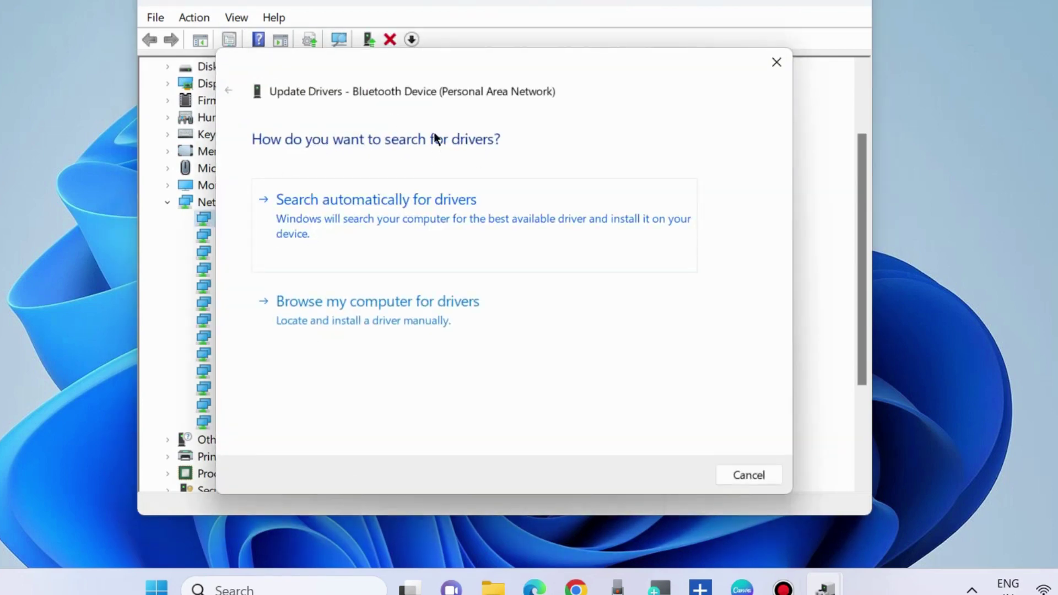
pyautogui.click(337, 217)
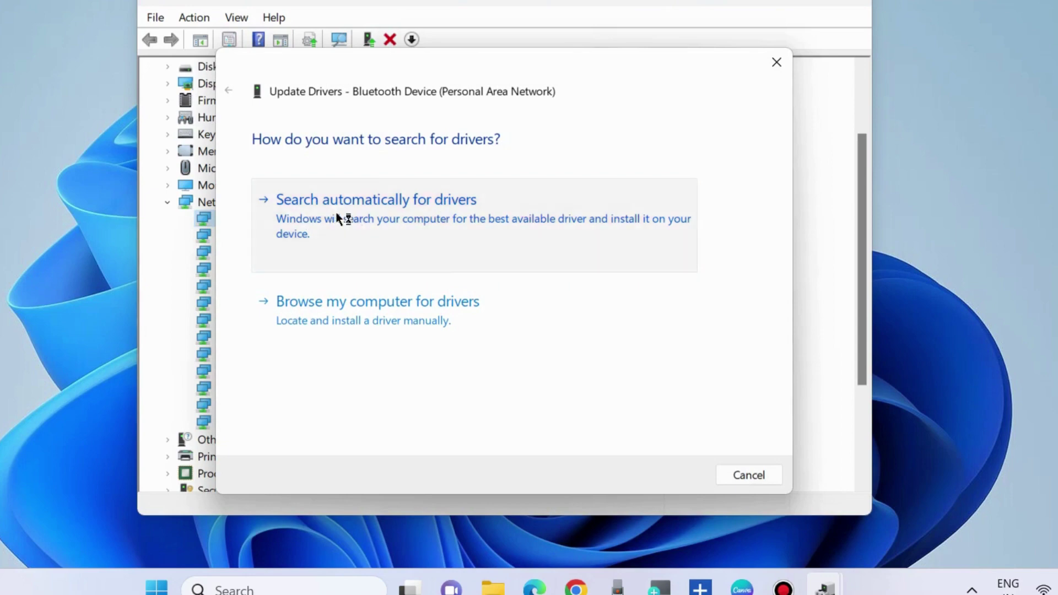